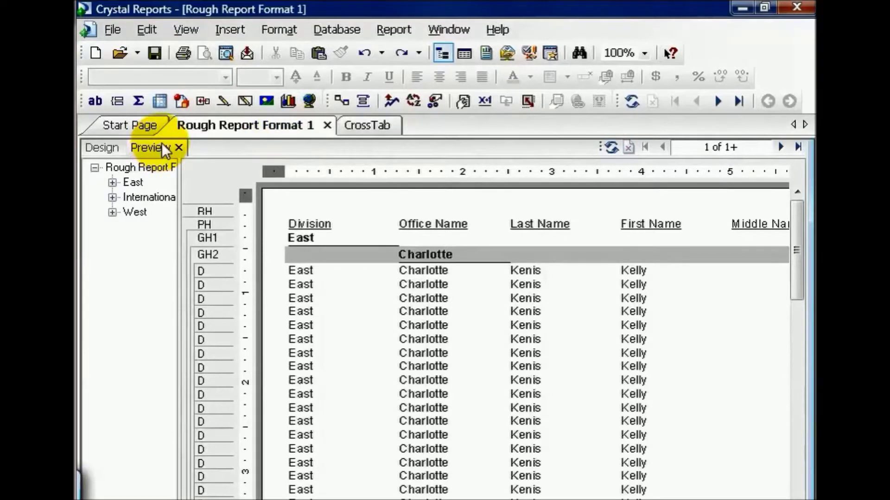
# Step: Set up a Microsoft Excel 97-2000 (XLS) export of page 1 to 1 only, with page breaks for each page and gridlines
pyautogui.click(246, 53)
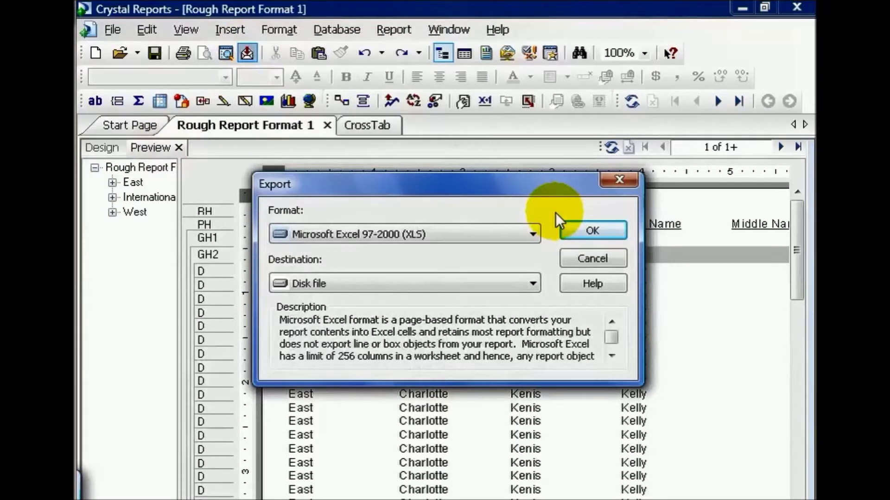
pyautogui.click(585, 232)
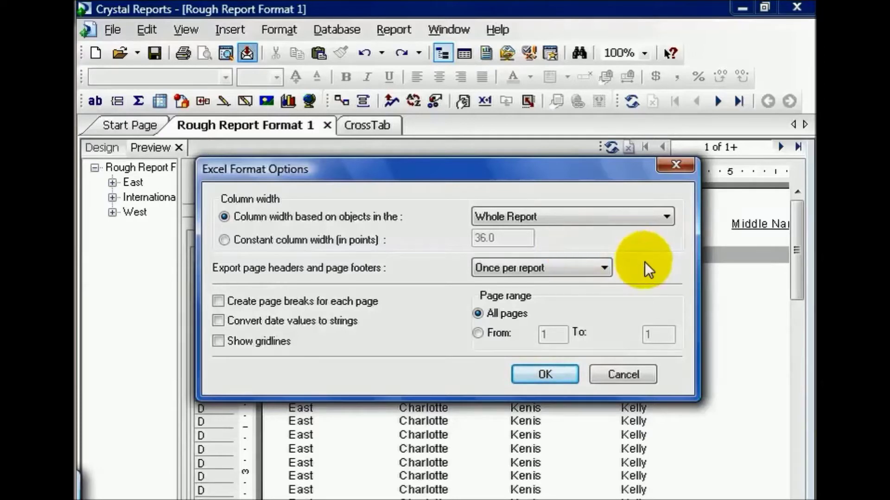
pyautogui.click(603, 267)
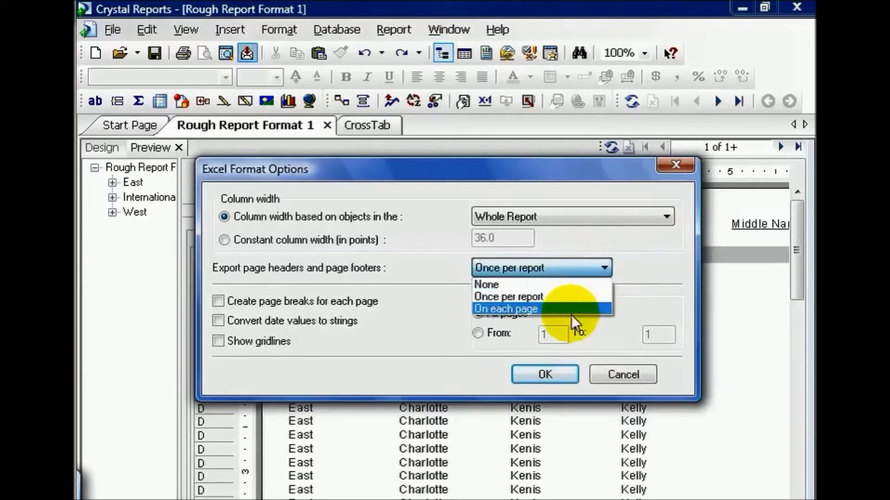
pyautogui.click(584, 238)
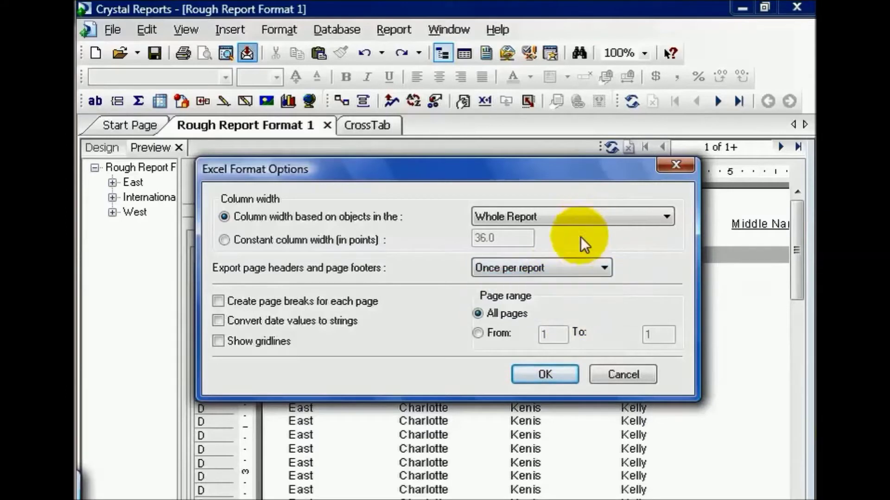
pyautogui.click(533, 327)
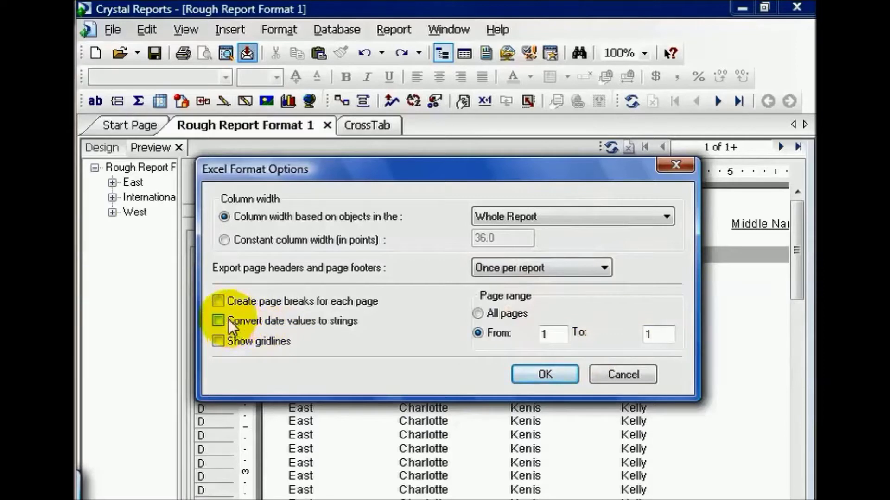
pyautogui.click(218, 302)
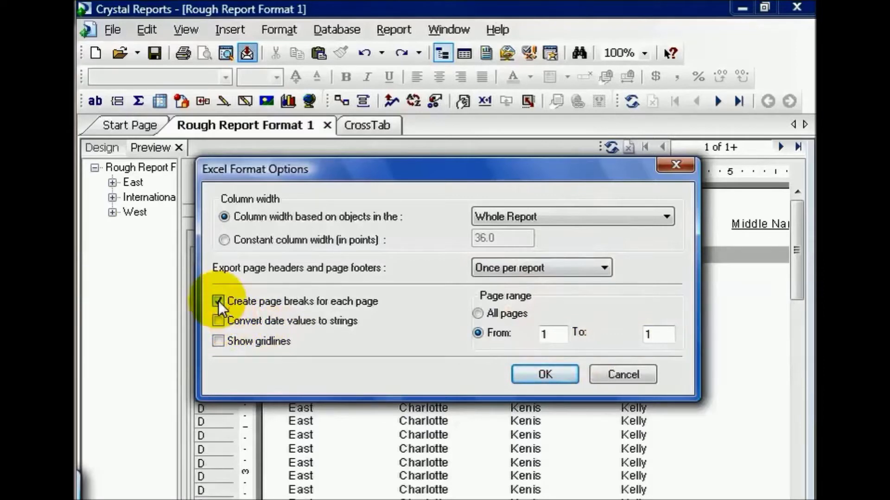
pyautogui.click(218, 341)
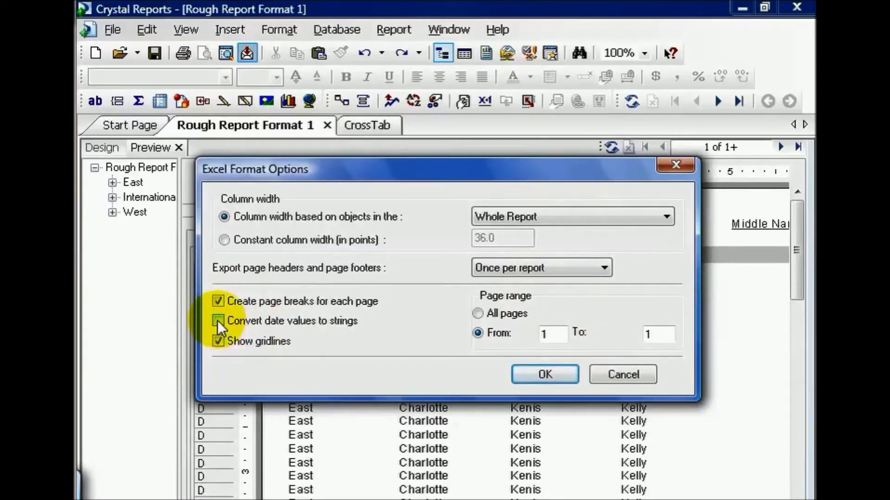
pyautogui.click(548, 369)
# Step: Save the export file on the desktop under the name "Page 1"
pyautogui.click(475, 387)
pyautogui.press('BackSpace')
pyautogui.press('BackSpace')
pyautogui.press('BackSpace')
pyautogui.press('BackSpace')
pyautogui.press('BackSpace')
pyautogui.press('BackSpace')
pyautogui.press('BackSpace')
pyautogui.press('BackSpace')
pyautogui.press('BackSpace')
pyautogui.press('BackSpace')
pyautogui.press('BackSpace')
pyautogui.press('BackSpace')
pyautogui.press('BackSpace')
pyautogui.press('BackSpace')
pyautogui.press('BackSpace')
pyautogui.press('BackSpace')
pyautogui.press('BackSpace')
pyautogui.press('BackSpace')
pyautogui.press('BackSpace')
pyautogui.press('BackSpace')
pyautogui.write('Page 1')
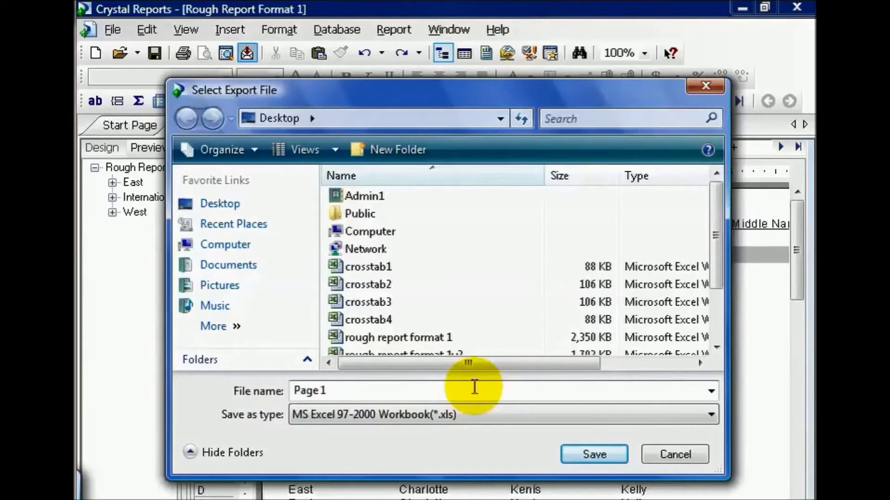
pyautogui.press('Return')
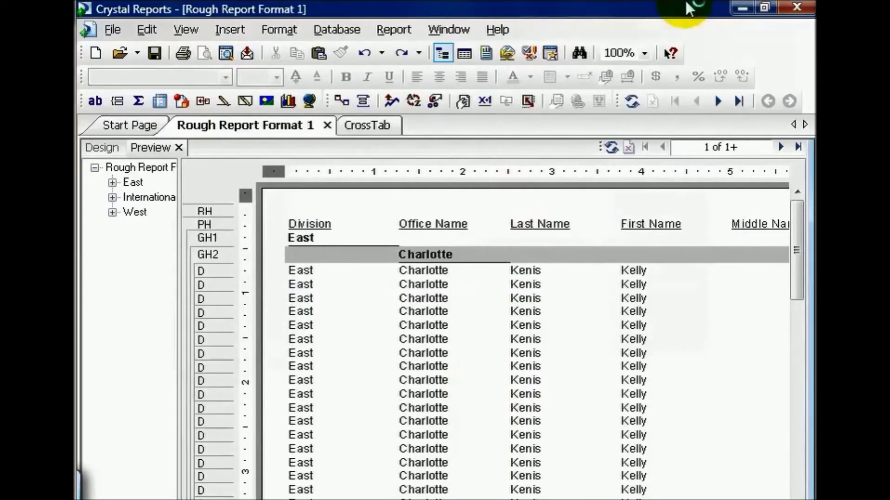
# Step: Open the exported page 1 workbook in Excel and widen the Rev Date column to fit its contents
pyautogui.click(741, 7)
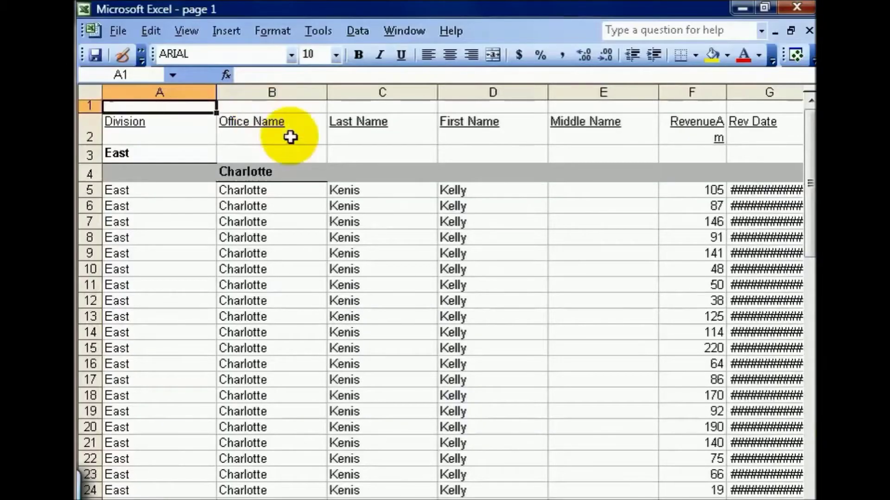
pyautogui.moveTo(802, 193); pyautogui.dragTo(806, 475)
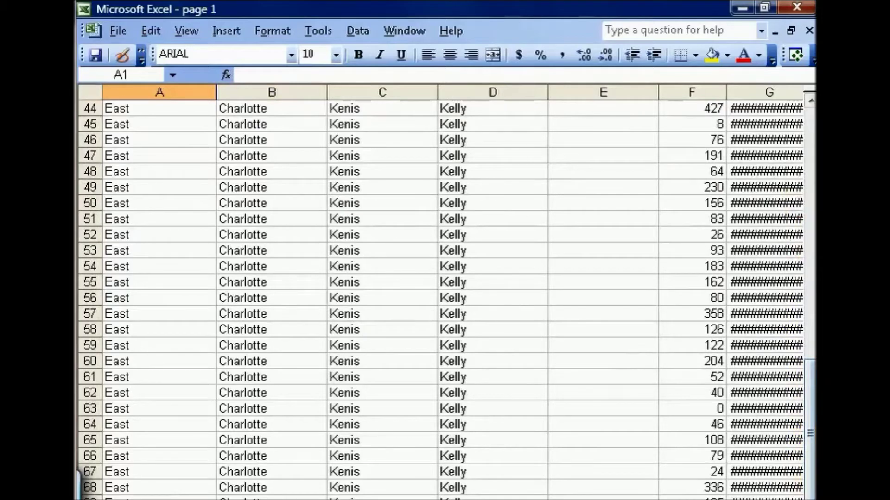
pyautogui.click(808, 495)
pyautogui.moveTo(690, 440); pyautogui.dragTo(661, 486)
pyautogui.hscroll(2, 737, 498)
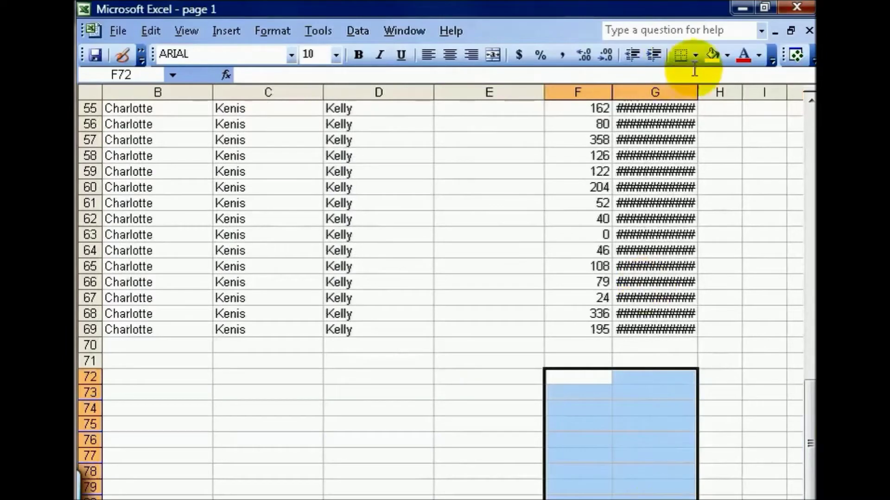
pyautogui.doubleClick(698, 92)
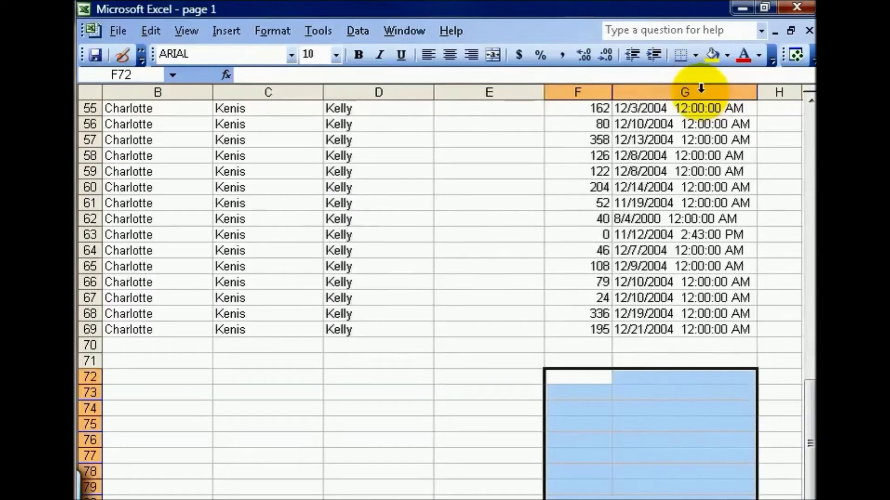
# Step: Examine the first Rev Date value in cell G5
pyautogui.click(806, 124)
pyautogui.click(806, 125)
pyautogui.click(751, 145)
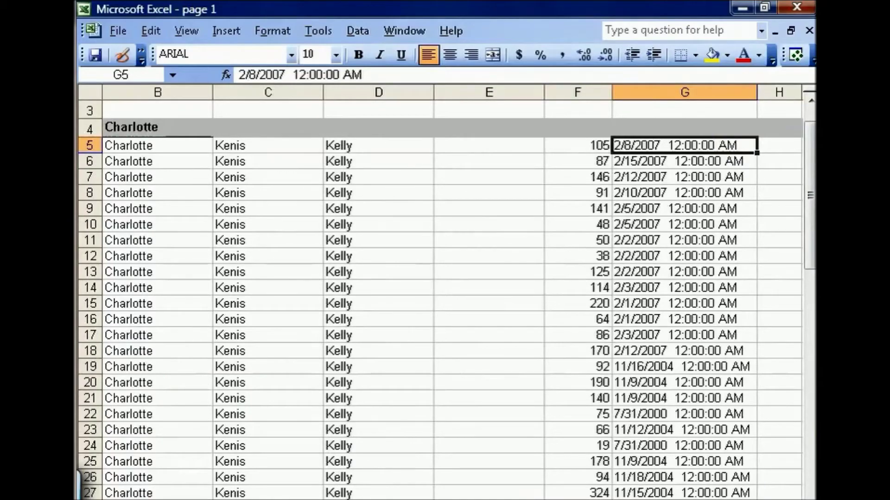
# Step: Switch to the CrossTab report in Crystal Reports and start exporting it as Microsoft Excel 97-2000 - Data only (XLS) to a disk file
pyautogui.hotkey('alt', 'Tab')
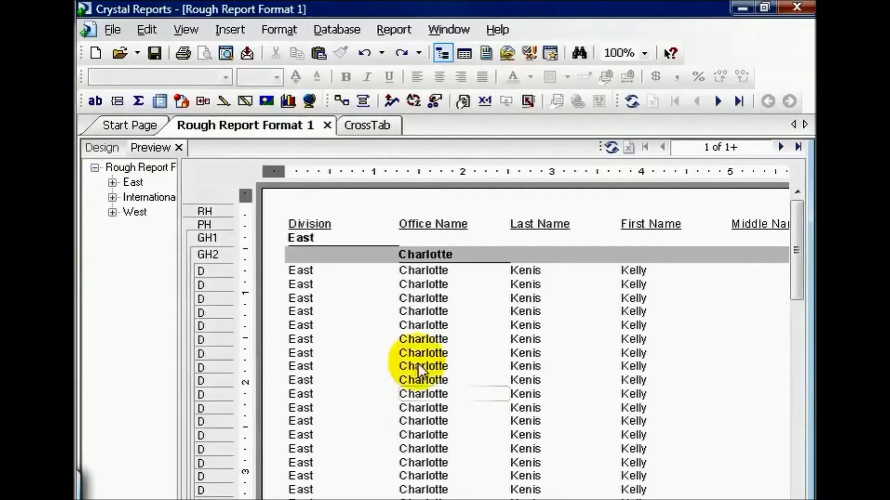
pyautogui.click(373, 128)
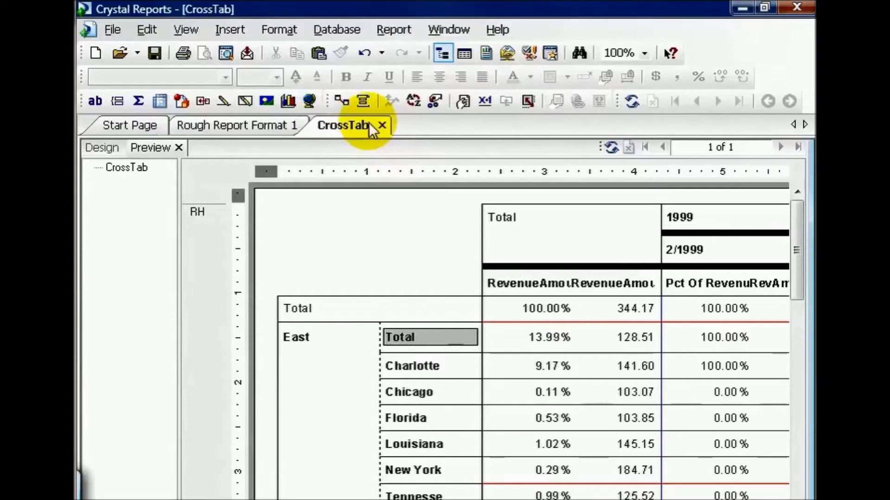
pyautogui.click(247, 52)
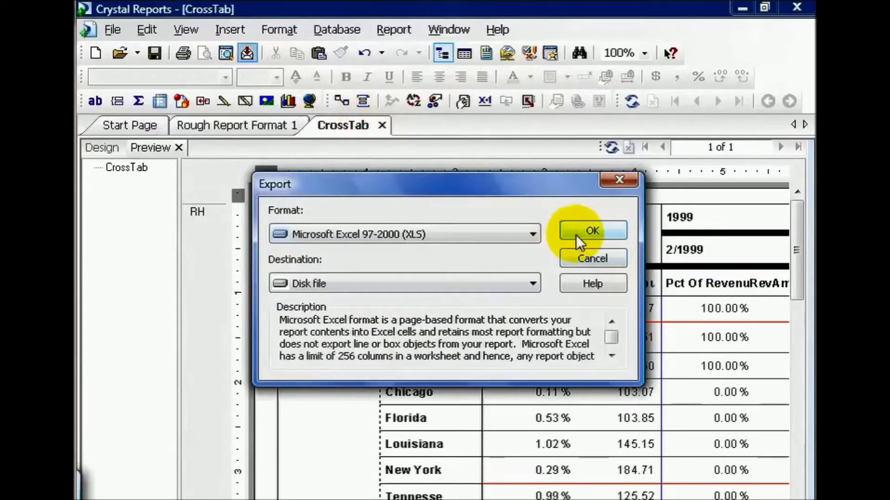
pyautogui.click(534, 235)
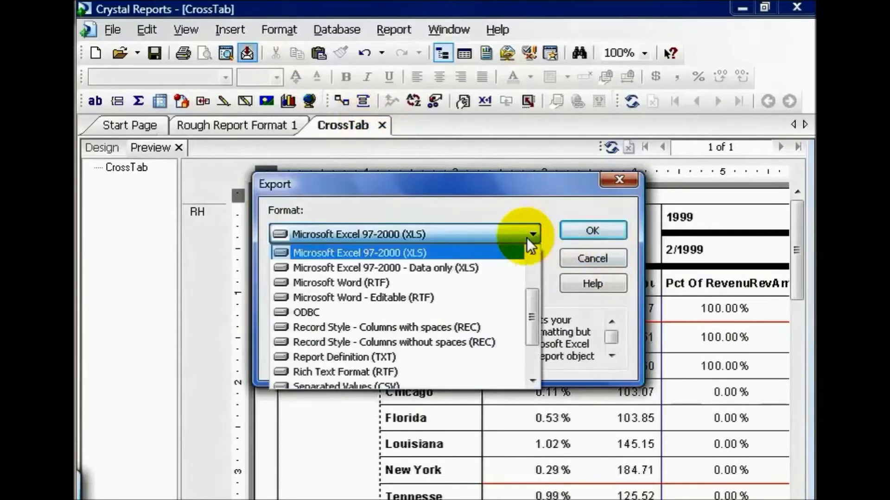
pyautogui.click(459, 266)
pyautogui.click(579, 226)
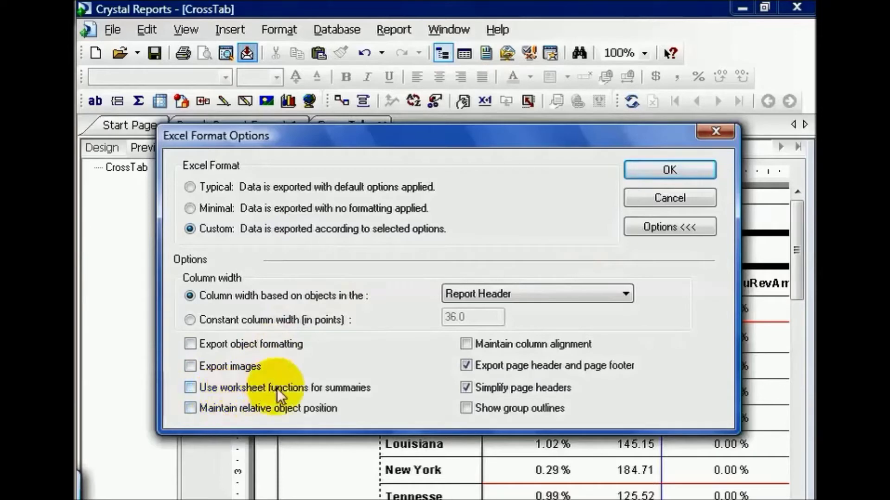
# Step: Enable worksheet functions for summaries in the Excel format options and accept the export options
pyautogui.click(191, 387)
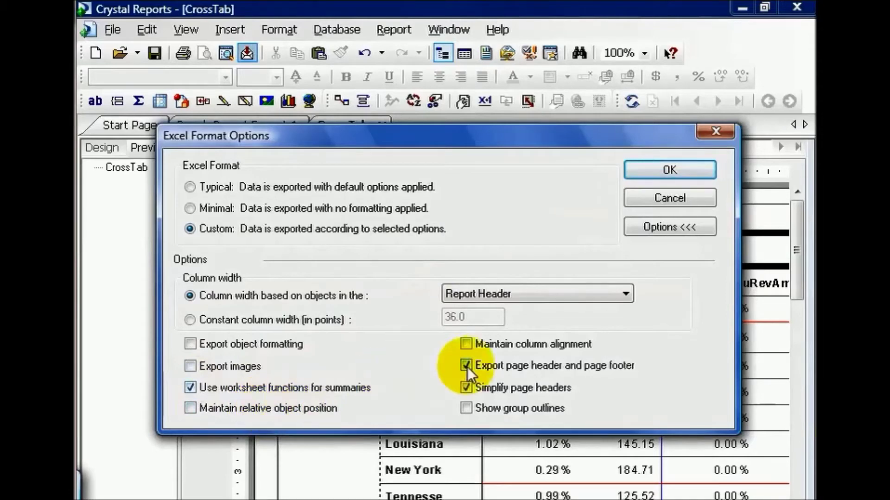
pyautogui.click(466, 387)
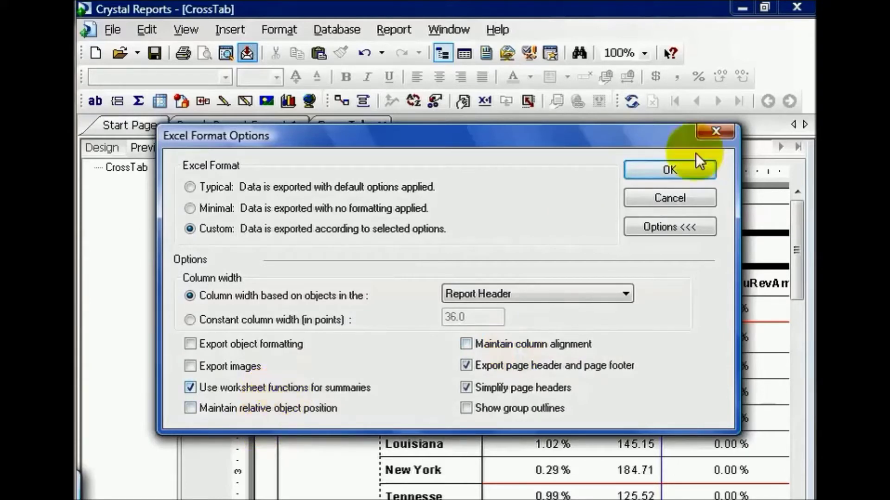
pyautogui.click(662, 169)
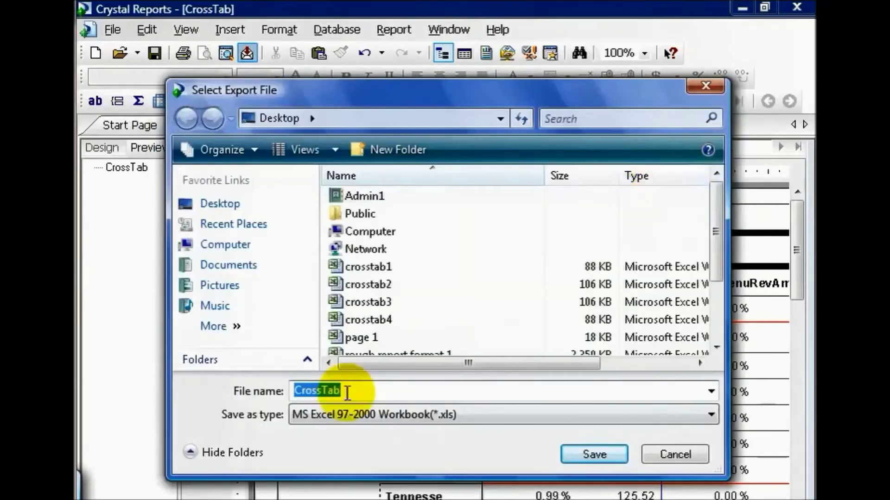
# Step: Save the cross-tab export on the desktop as "CrossTab Test"
pyautogui.click(347, 390)
pyautogui.write('Test')
pyautogui.click(591, 454)
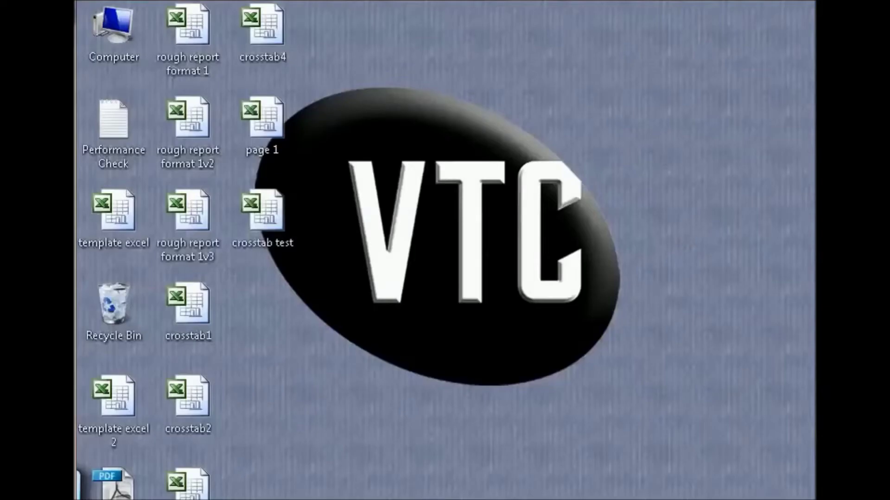
# Step: Open the exported crosstab test workbook and check whether the Louisiana row's cells in columns C to E hold values or formulas
pyautogui.doubleClick(266, 232)
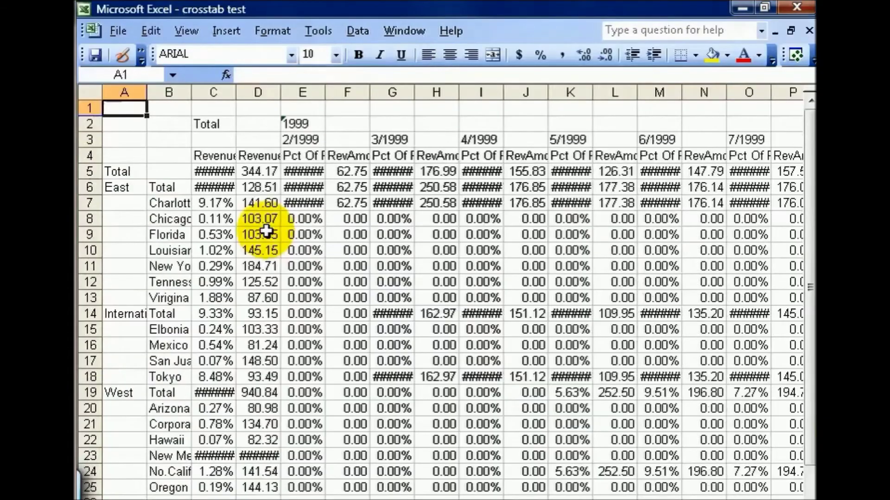
pyautogui.click(299, 249)
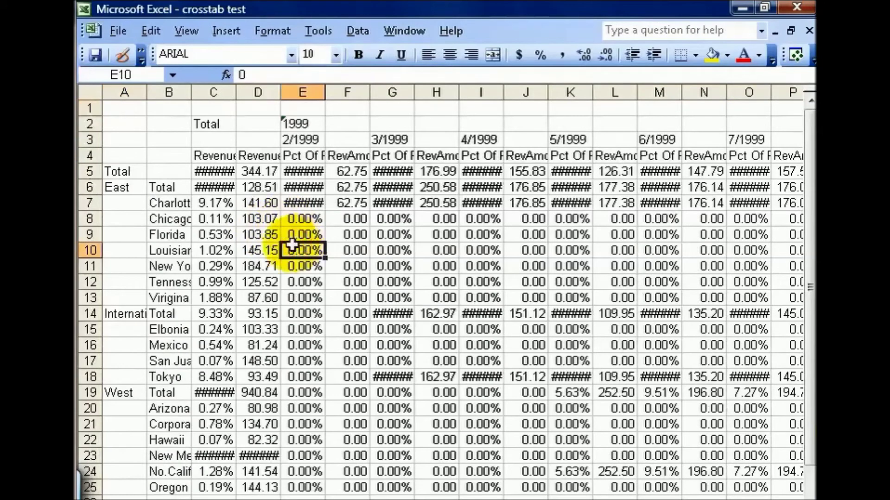
pyautogui.click(260, 250)
pyautogui.click(227, 250)
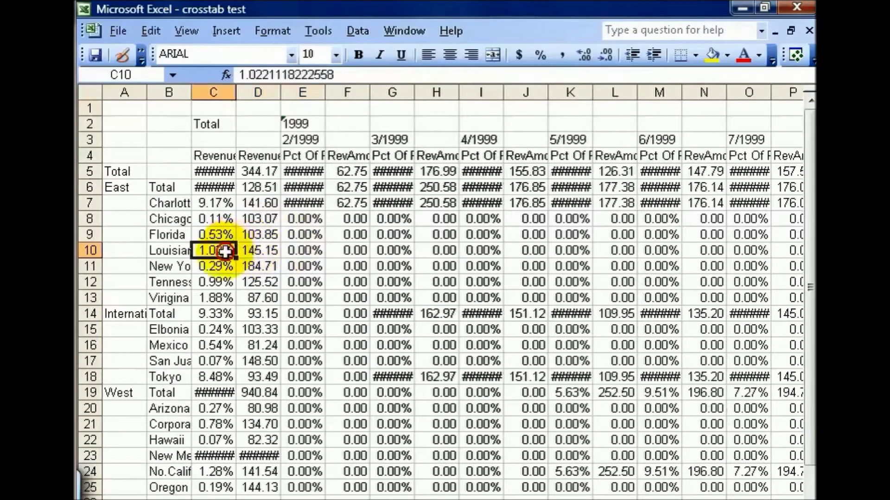
pyautogui.click(253, 251)
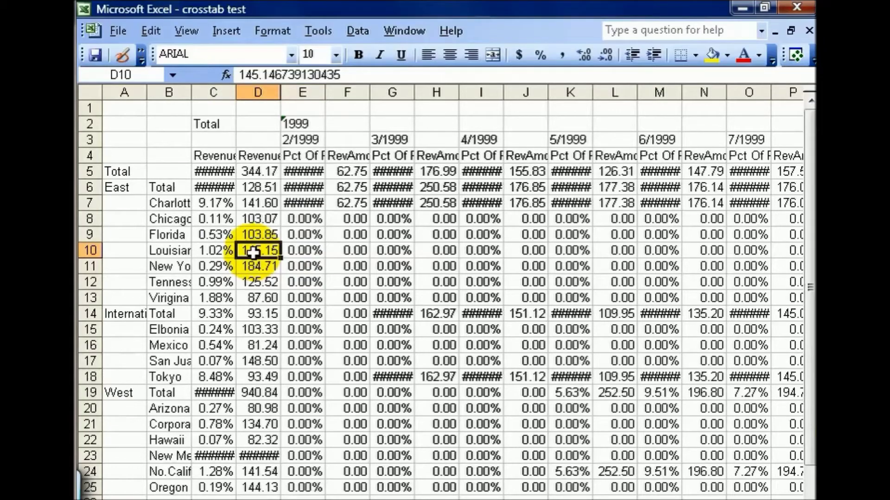
# Step: Switch back to Rough Report Format 1 in Crystal Reports and start its export as Microsoft Excel 97-2000 - Data only (XLS)
pyautogui.hotkey('alt', 'Tab')
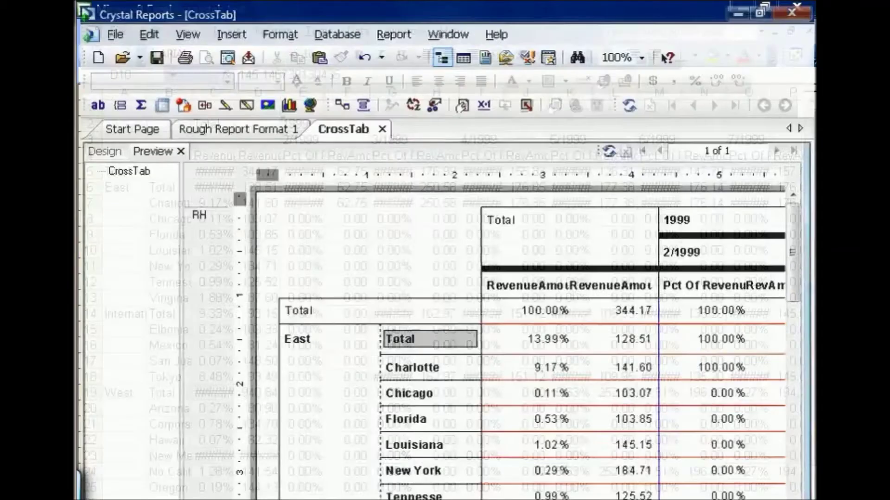
pyautogui.click(268, 128)
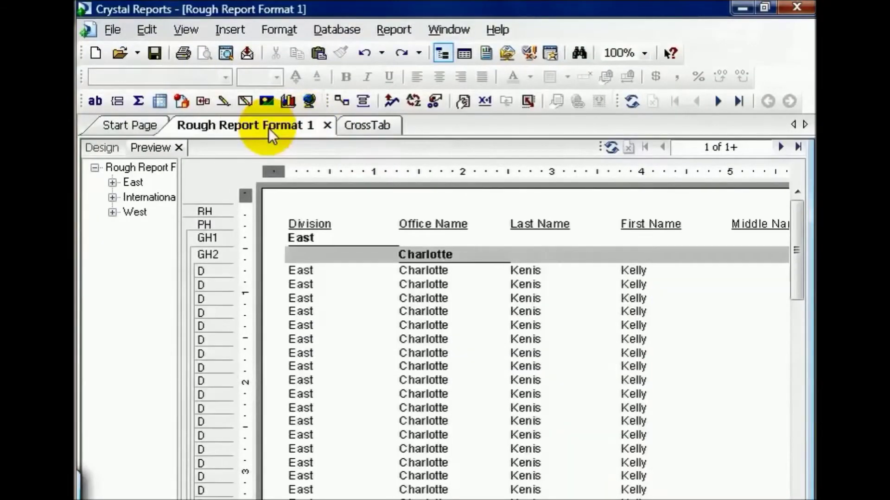
pyautogui.click(247, 54)
pyautogui.click(532, 232)
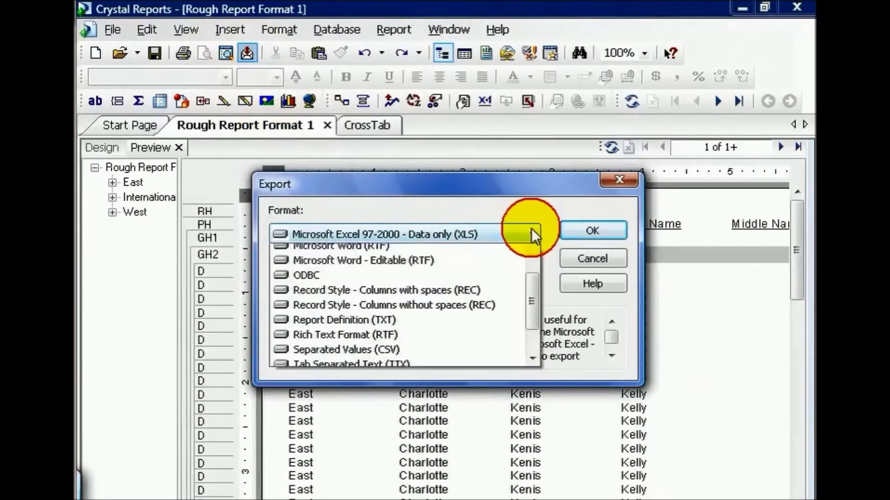
pyautogui.click(401, 251)
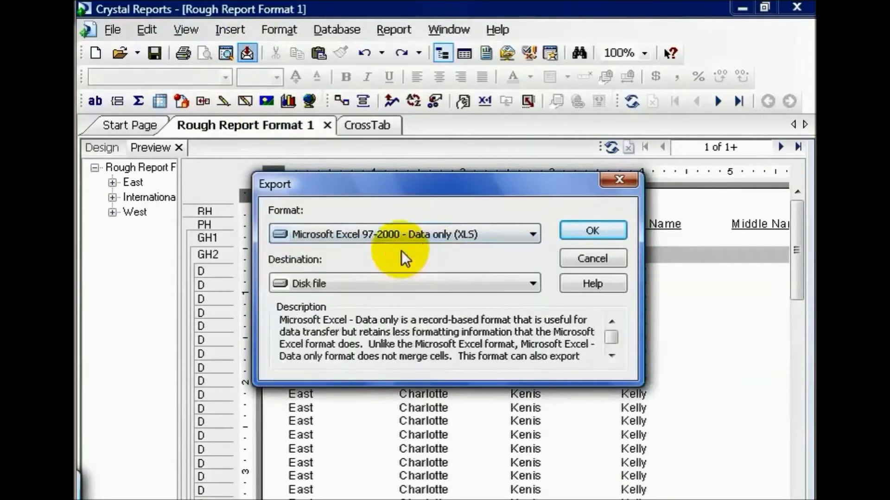
pyautogui.click(593, 232)
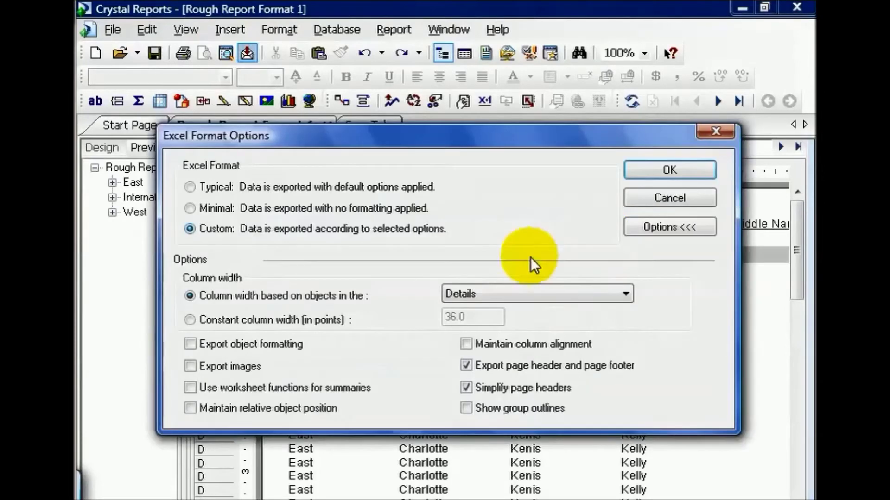
# Step: Enable object formatting and worksheet functions for summaries, keep column width based on the Details section, and accept the Excel format options
pyautogui.click(192, 344)
pyautogui.click(212, 388)
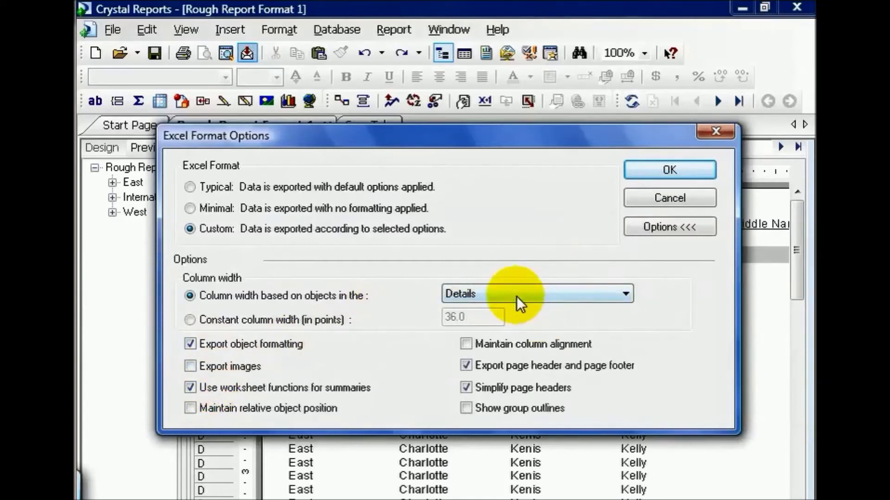
pyautogui.click(621, 292)
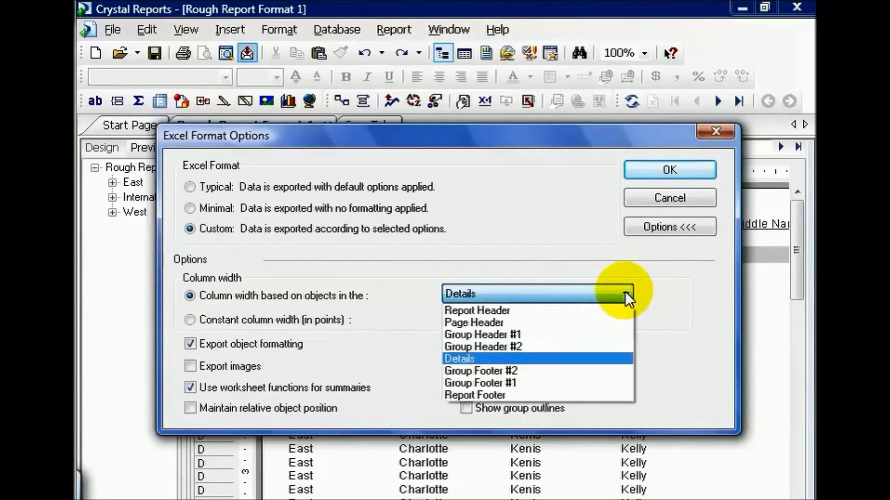
pyautogui.click(655, 260)
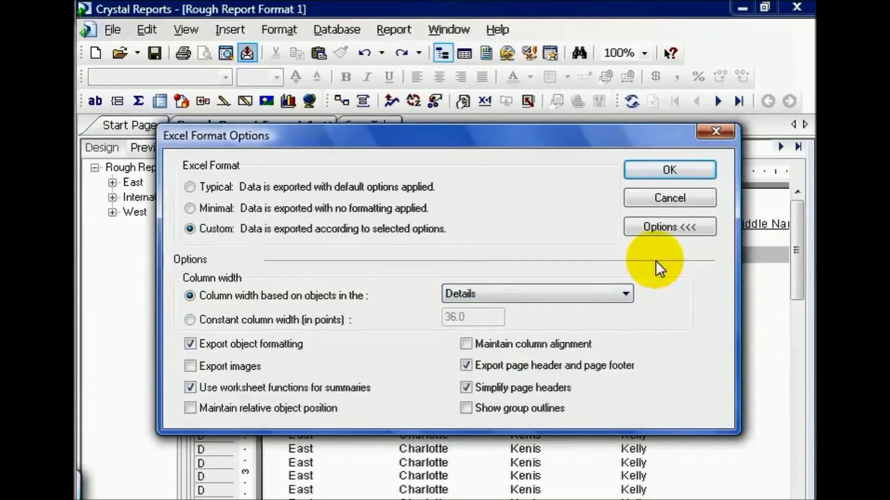
pyautogui.click(666, 170)
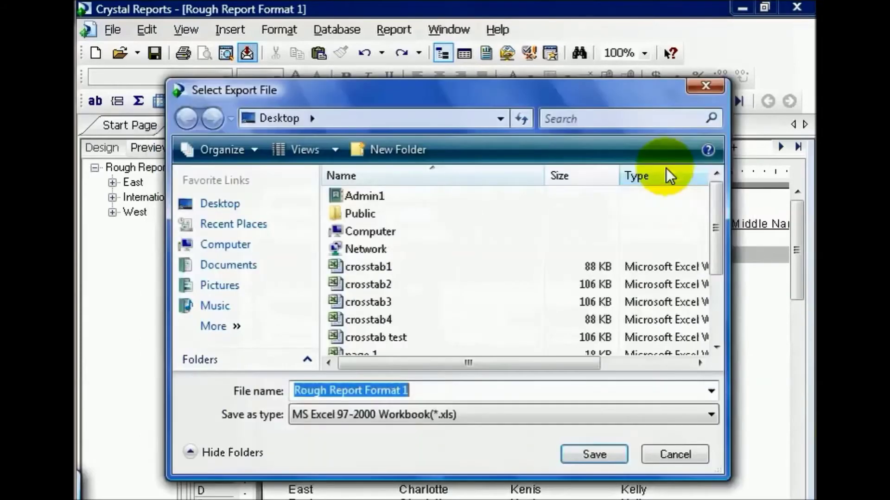
# Step: Save the data-only export on the desktop as "Rough Report Test"
pyautogui.moveTo(407, 391); pyautogui.dragTo(359, 391)
pyautogui.moveTo(364, 396); pyautogui.dragTo(368, 396)
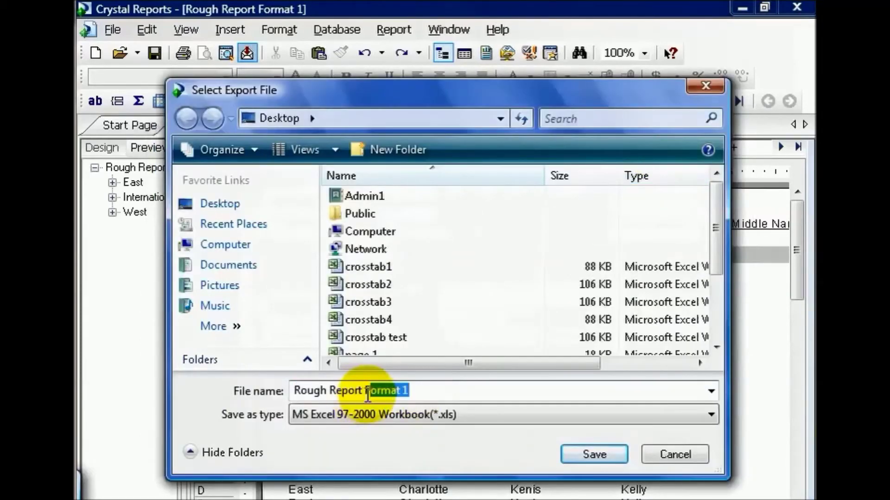
pyautogui.write('Test')
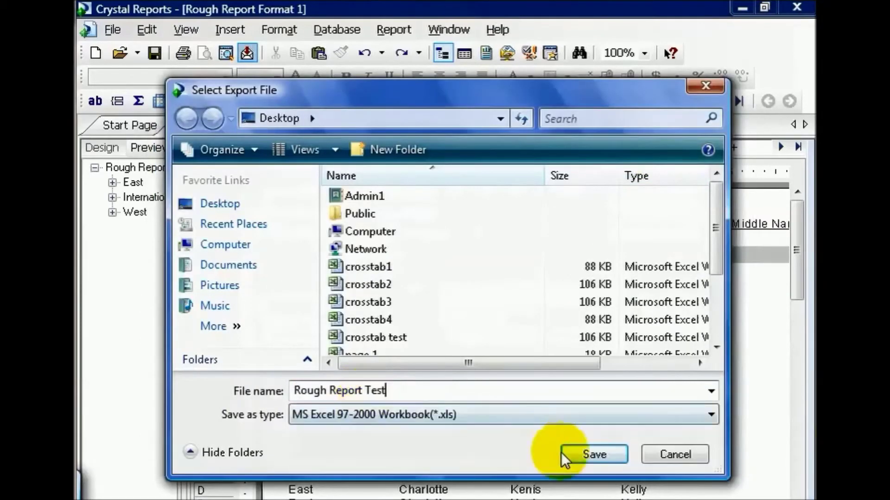
pyautogui.click(585, 459)
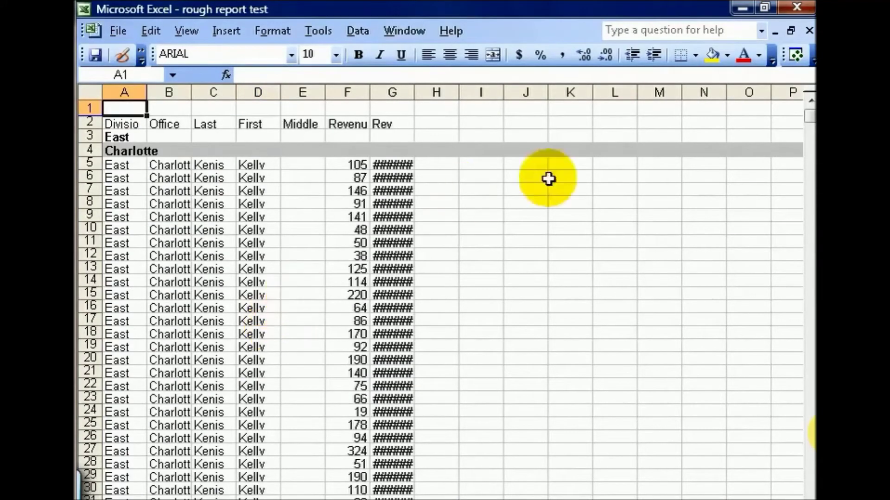
# Step: In the exported rough report test workbook, autofit columns G, E and F and widen column A to show the full Division heading
pyautogui.doubleClick(414, 93)
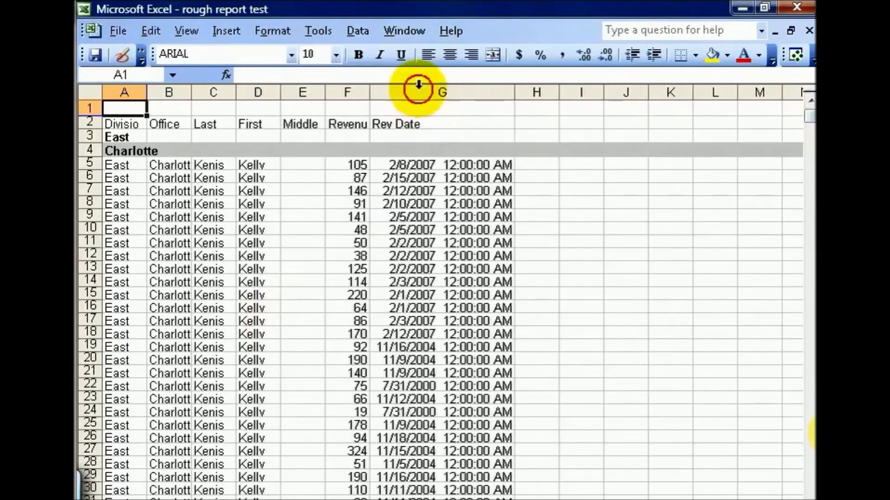
pyautogui.moveTo(369, 93); pyautogui.dragTo(369, 93)
pyautogui.doubleClick(324, 92)
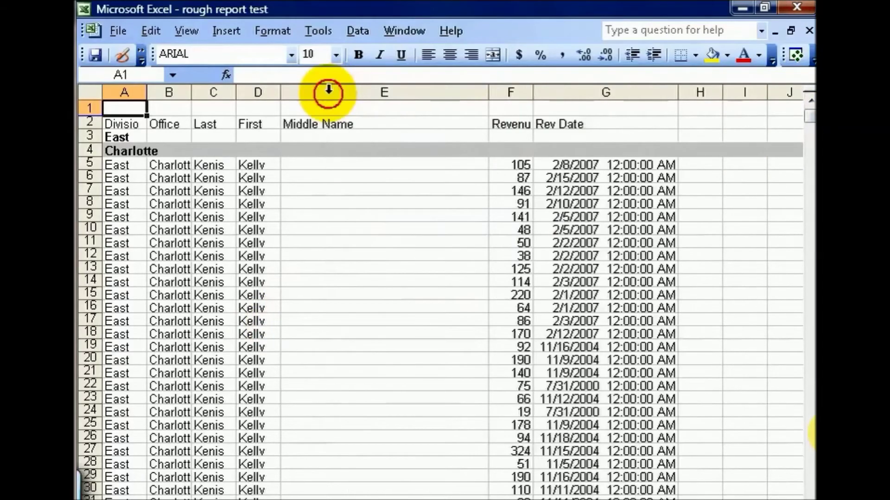
pyautogui.doubleClick(533, 93)
pyautogui.click(552, 125)
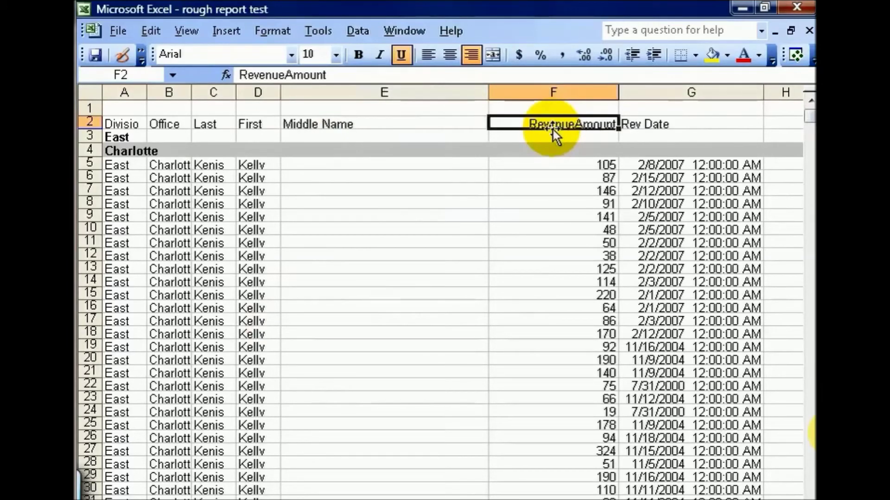
pyautogui.moveTo(147, 93); pyautogui.dragTo(170, 98)
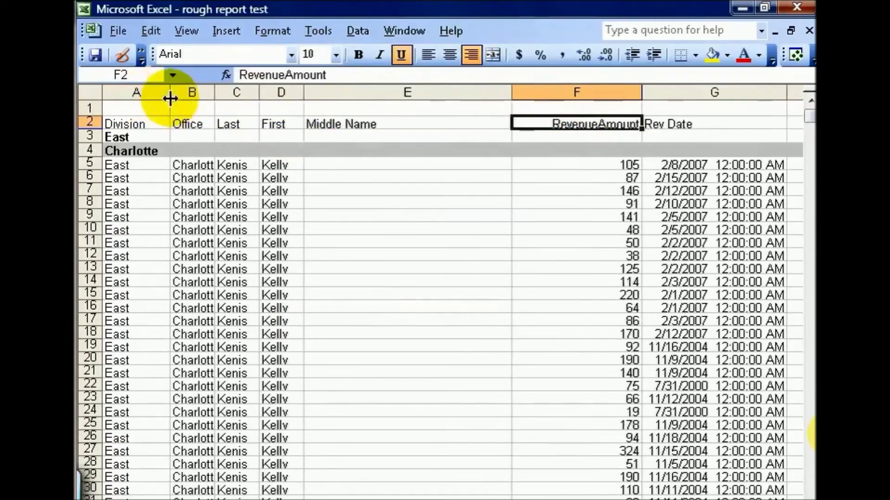
# Step: Check whether the Chicago subtotal in cell B3445 is a formula or a value, and autofit column B
pyautogui.moveTo(808, 115); pyautogui.dragTo(795, 198)
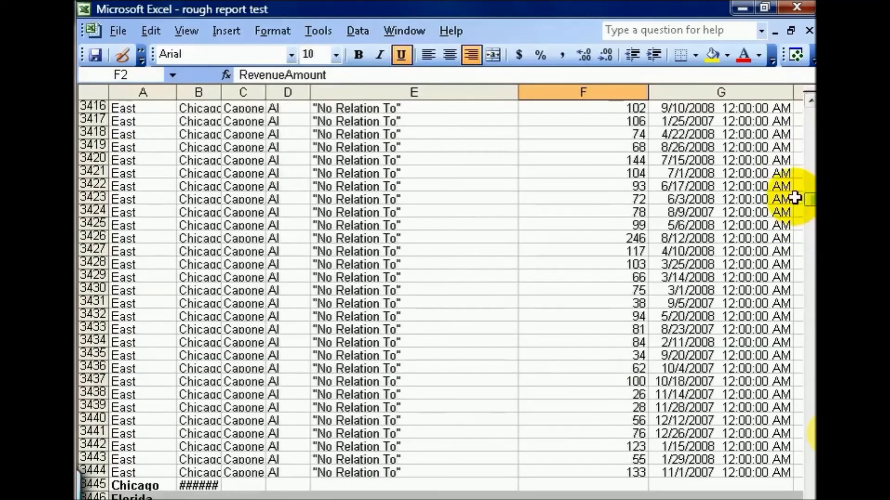
pyautogui.click(209, 484)
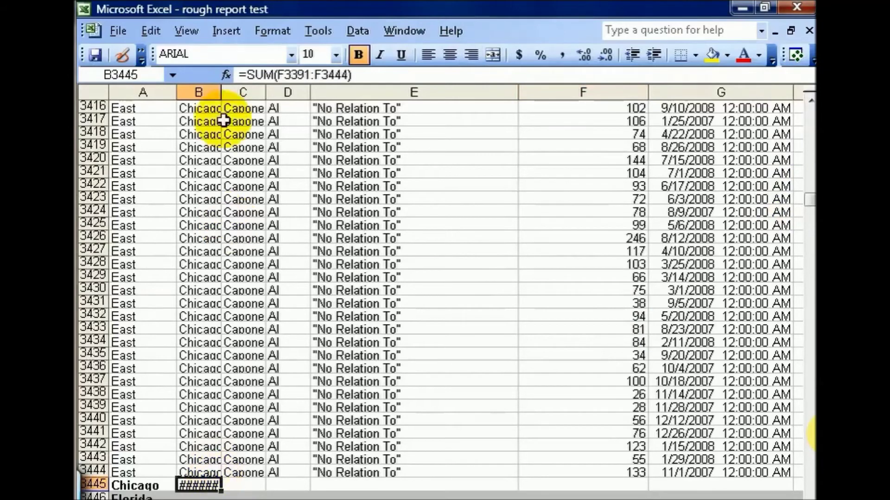
pyautogui.doubleClick(222, 93)
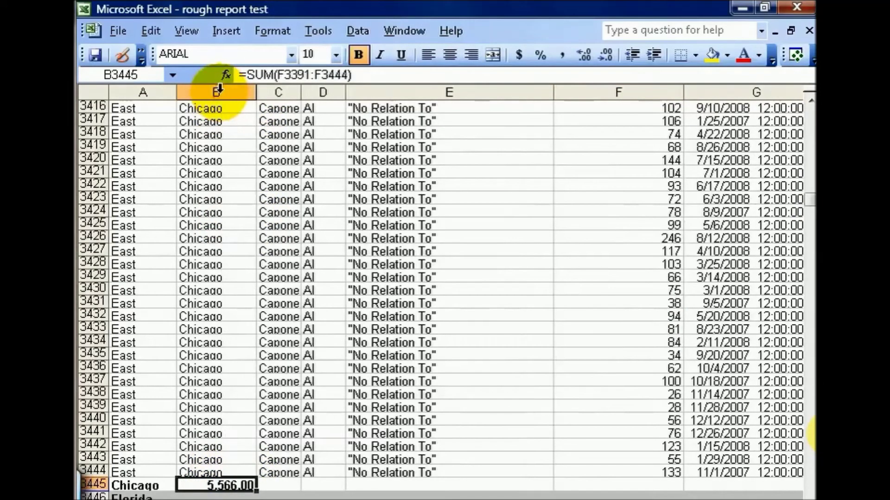